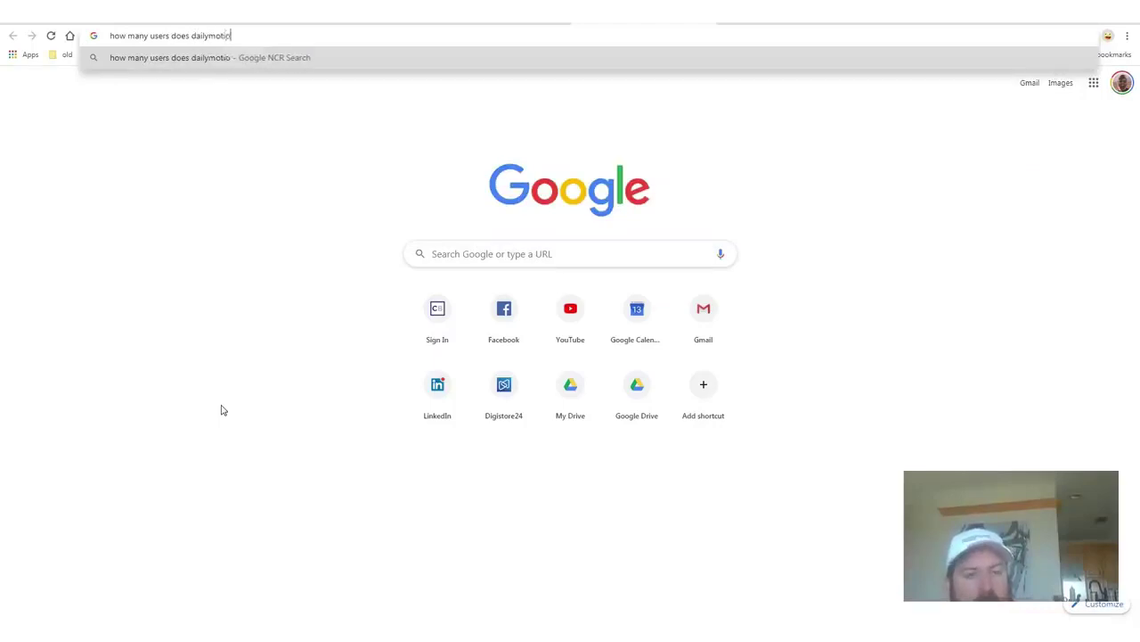
Search Google for "how many users does dailymotion" and enlarge the results page to 200% to read the featured answer.
{"action": "type", "text": "n"}
{"action": "key", "text": "Return"}
{"action": "key", "text": "ctrl+plus"}
{"action": "key", "text": "ctrl+plus"}
{"action": "key", "text": "ctrl+plus"}
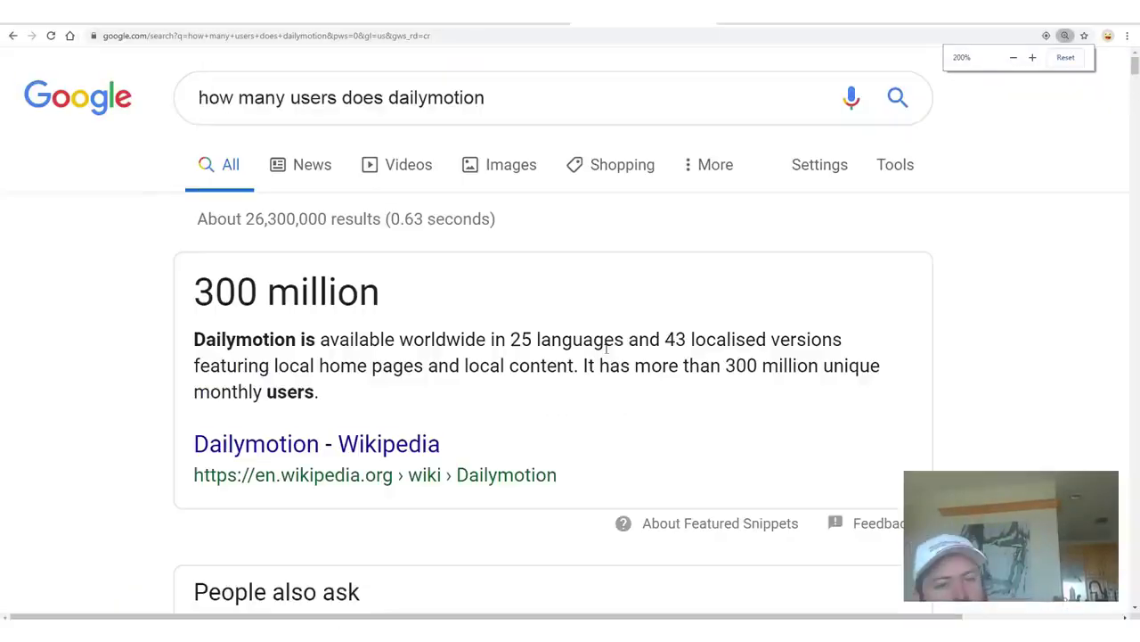
{"action": "mouse_move", "coordinate": [121, 297]}
{"action": "left_mouse_down"}
{"action": "mouse_move", "coordinate": [939, 283]}
{"action": "mouse_move", "coordinate": [38, 464]}
{"action": "mouse_move", "coordinate": [1015, 347]}
{"action": "mouse_move", "coordinate": [571, 611]}
{"action": "left_mouse_up"}
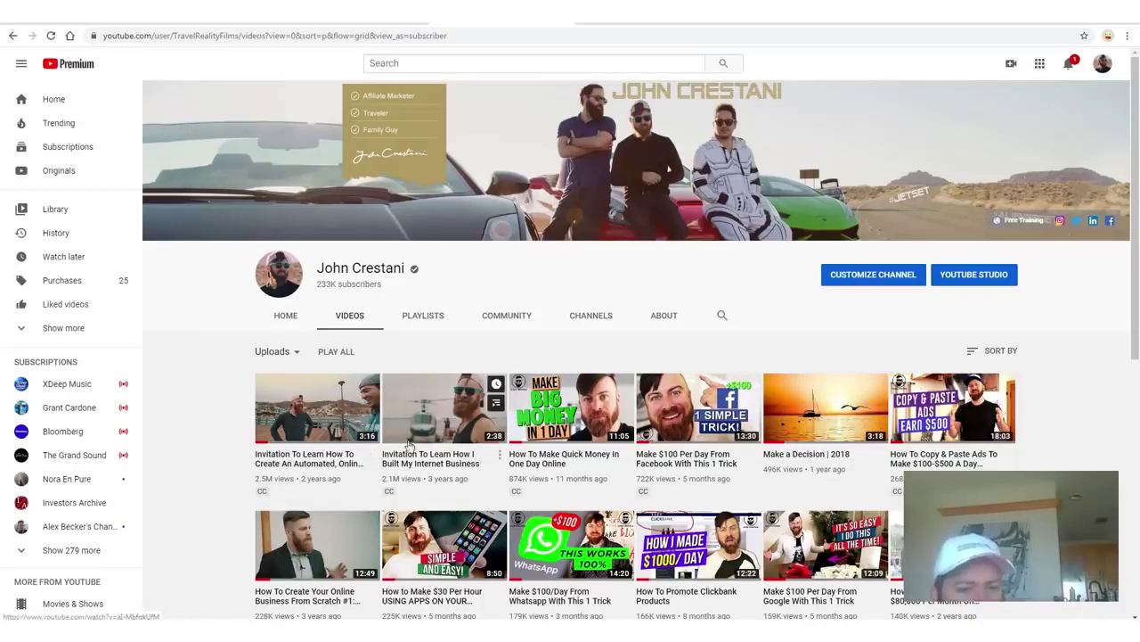
Open the channel video "Invitation To Learn How To Create An Automated, Online Business" and search Google for "download youtube to mp4".
{"action": "left_click", "coordinate": [364, 410]}
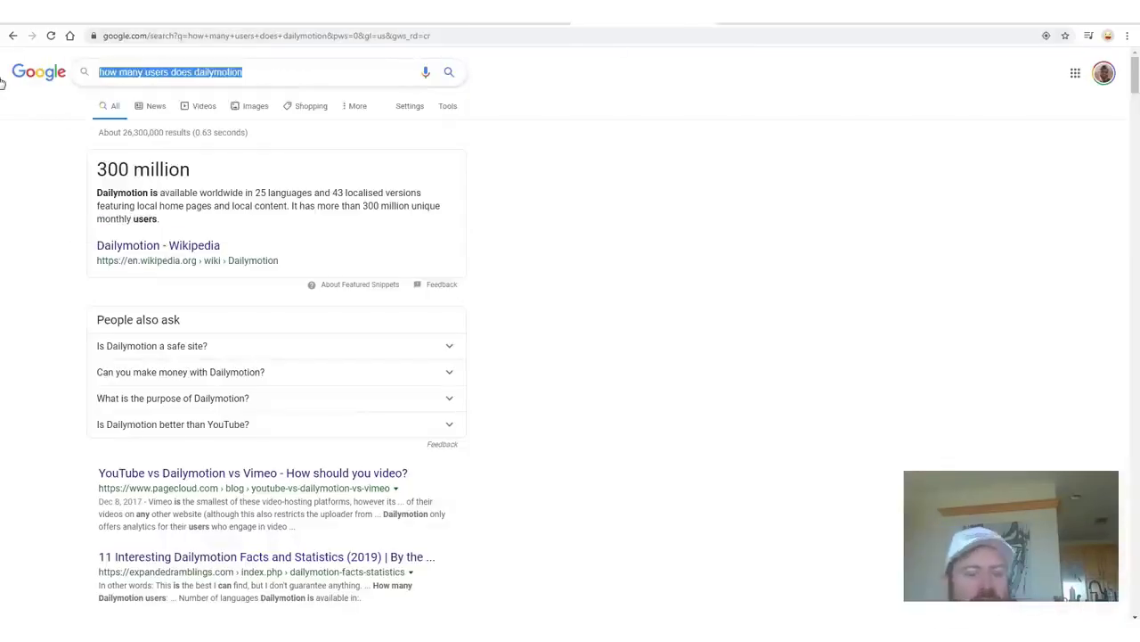
{"action": "type", "text": "download youtube"}
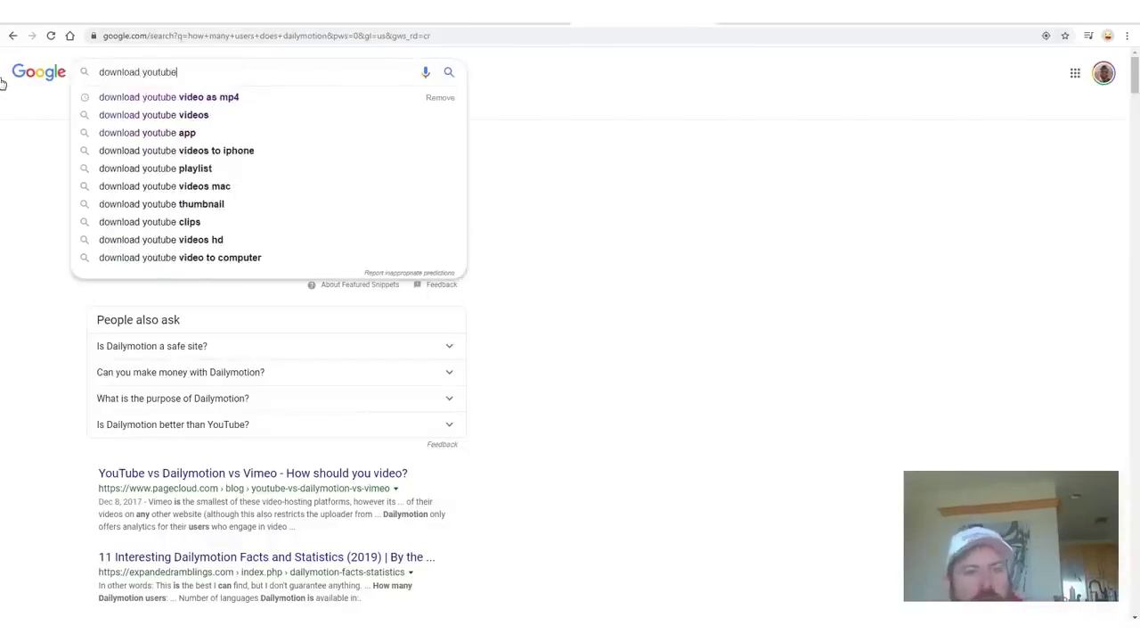
{"action": "type", "text": " to mp4"}
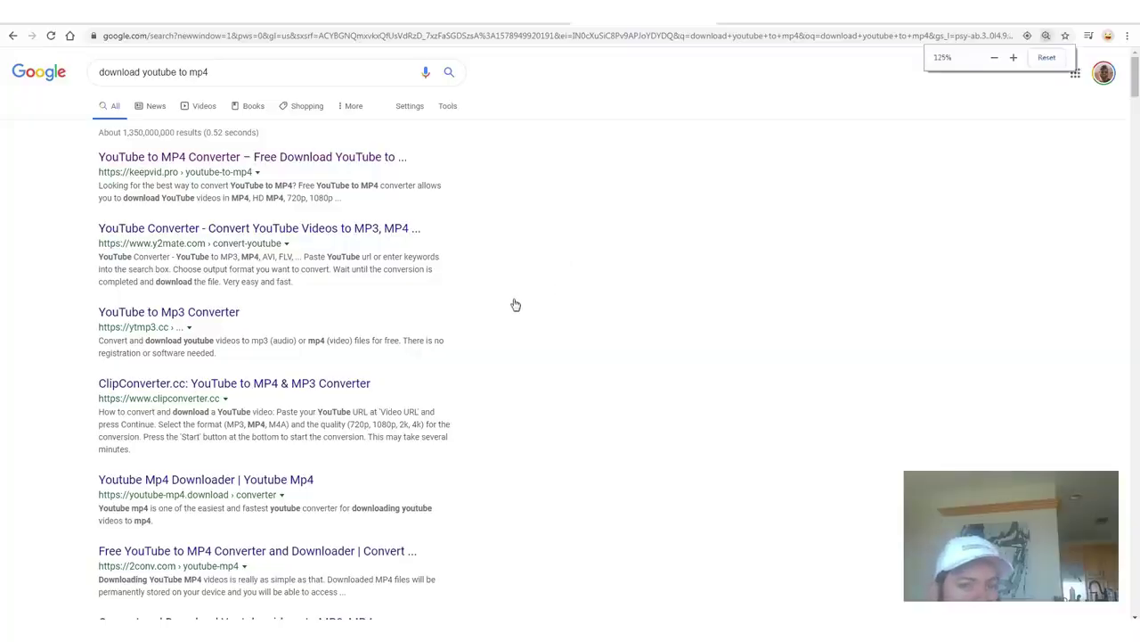
{"action": "key", "text": "ctrl+plus"}
{"action": "key", "text": "ctrl+plus"}
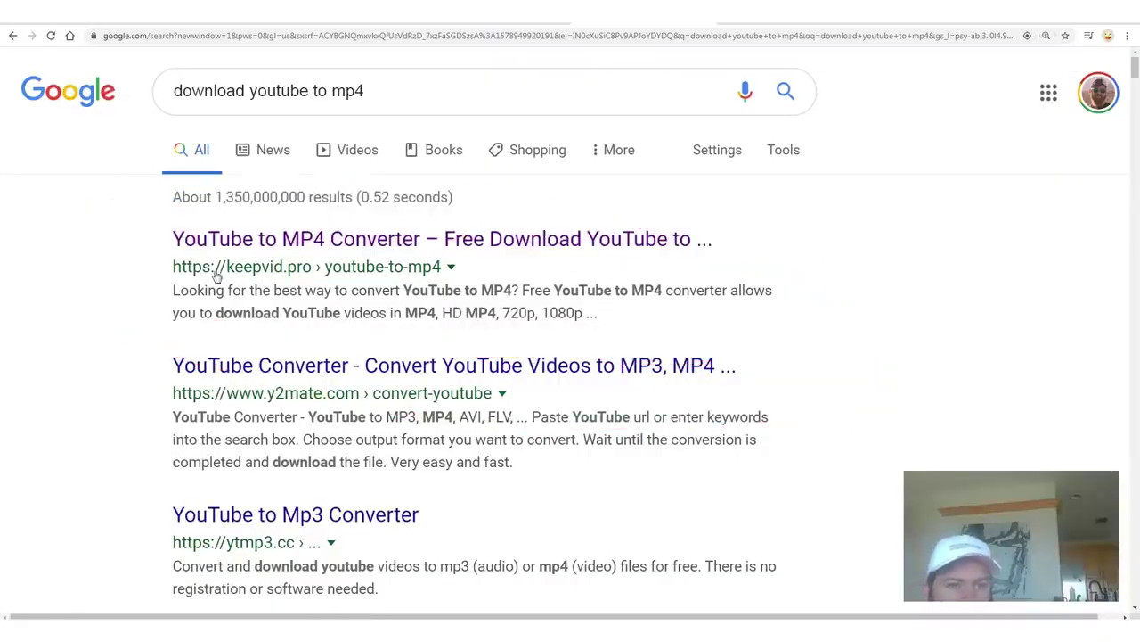
Open the keepvid.pro YouTube to MP4 converter and save the video's best-quality MP4 download into New folder (2).
{"action": "left_click", "coordinate": [277, 238]}
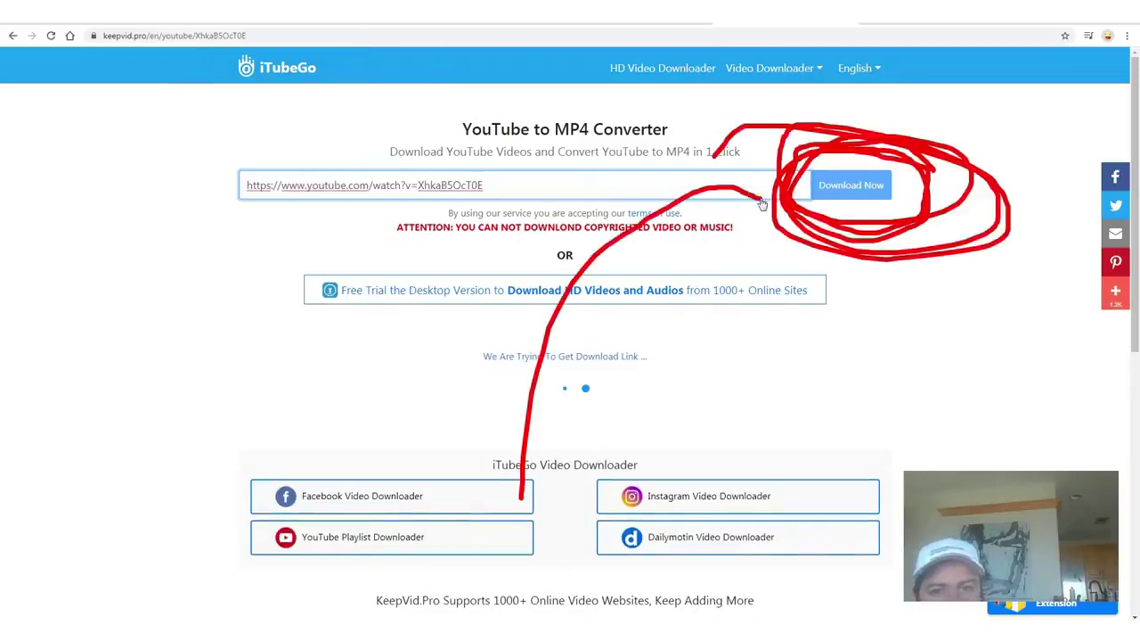
{"action": "right_click", "coordinate": [561, 412]}
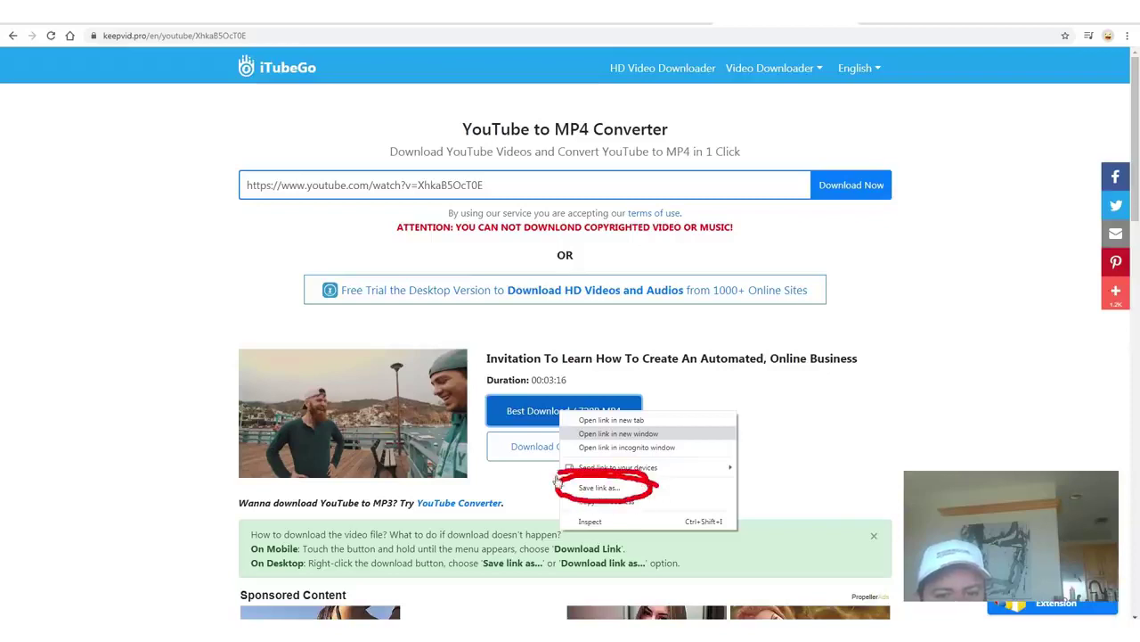
{"action": "left_click", "coordinate": [598, 487]}
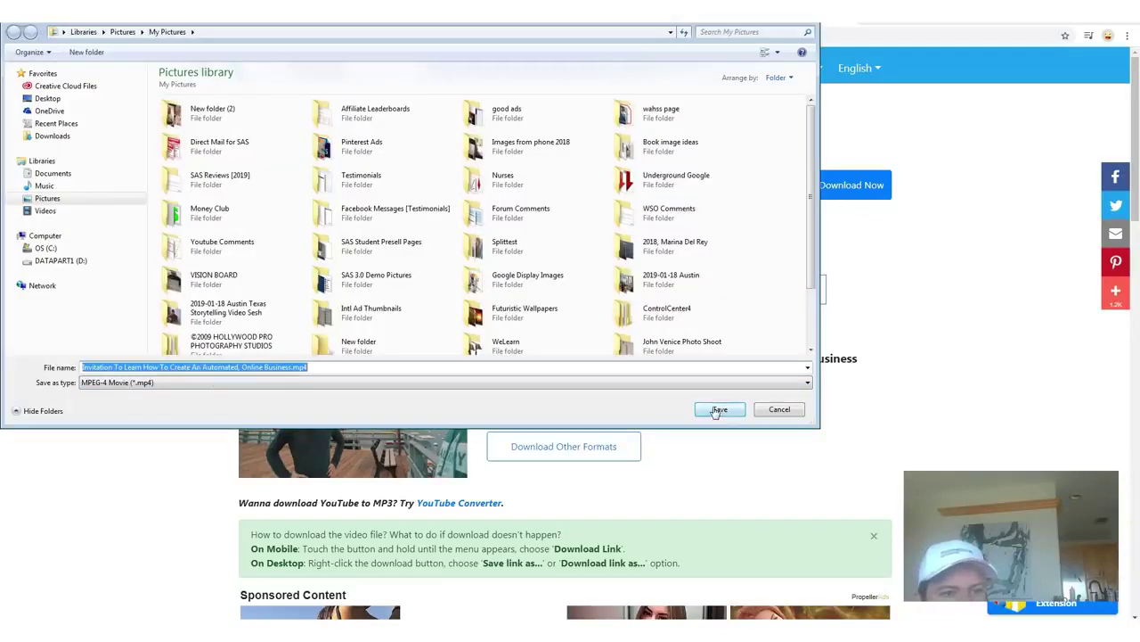
{"action": "double_click", "coordinate": [212, 111]}
{"action": "left_click", "coordinate": [722, 410]}
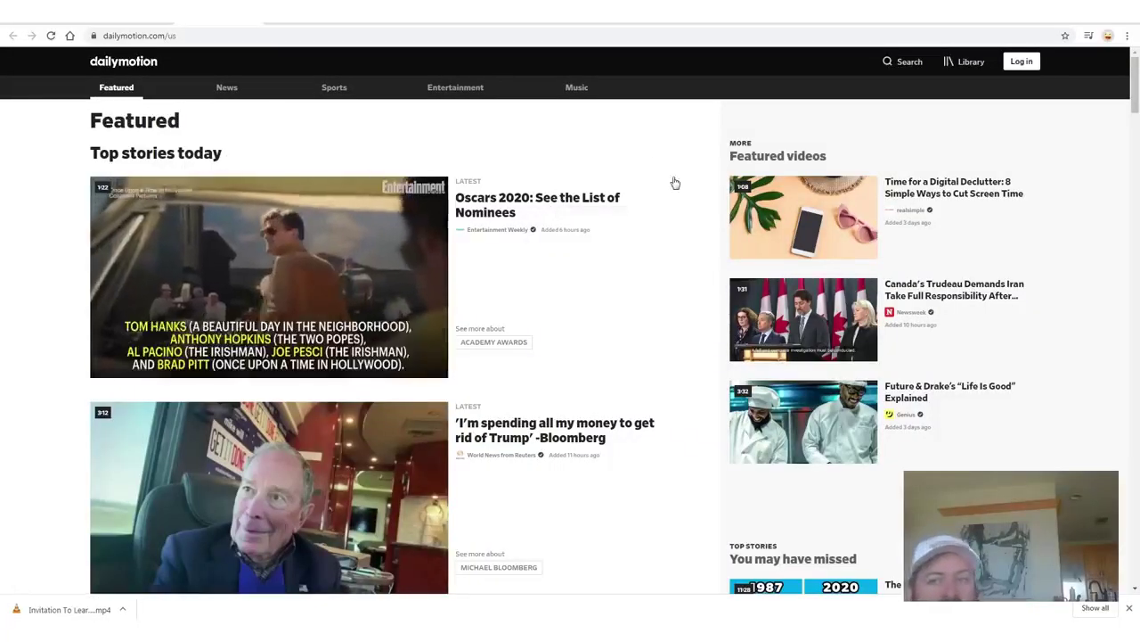
Open the Become a Partner page from the footer of the Dailymotion home page.
{"action": "scroll", "coordinate": [846, 214], "scroll_direction": "down", "scroll_amount": 15}
{"action": "left_click_drag", "start_coordinate": [1134, 250], "coordinate": [1121, 573]}
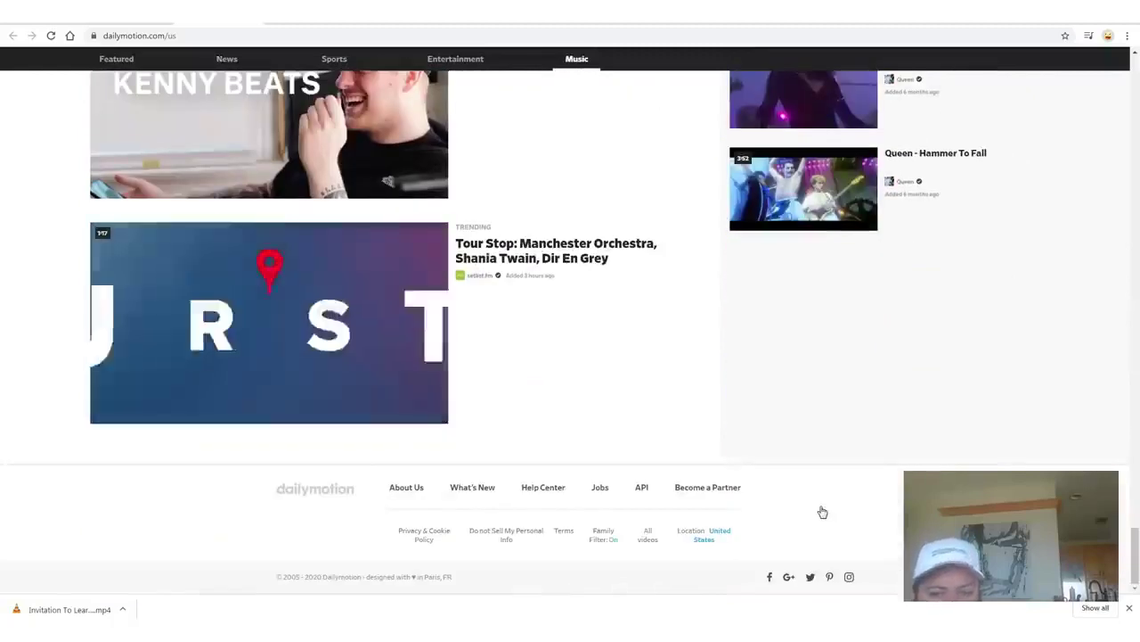
{"action": "key", "text": "ctrl+plus"}
{"action": "key", "text": "ctrl+plus"}
{"action": "key", "text": "ctrl+plus"}
{"action": "key", "text": "ctrl+plus"}
{"action": "key", "text": "ctrl+plus"}
{"action": "key", "text": "ctrl+plus"}
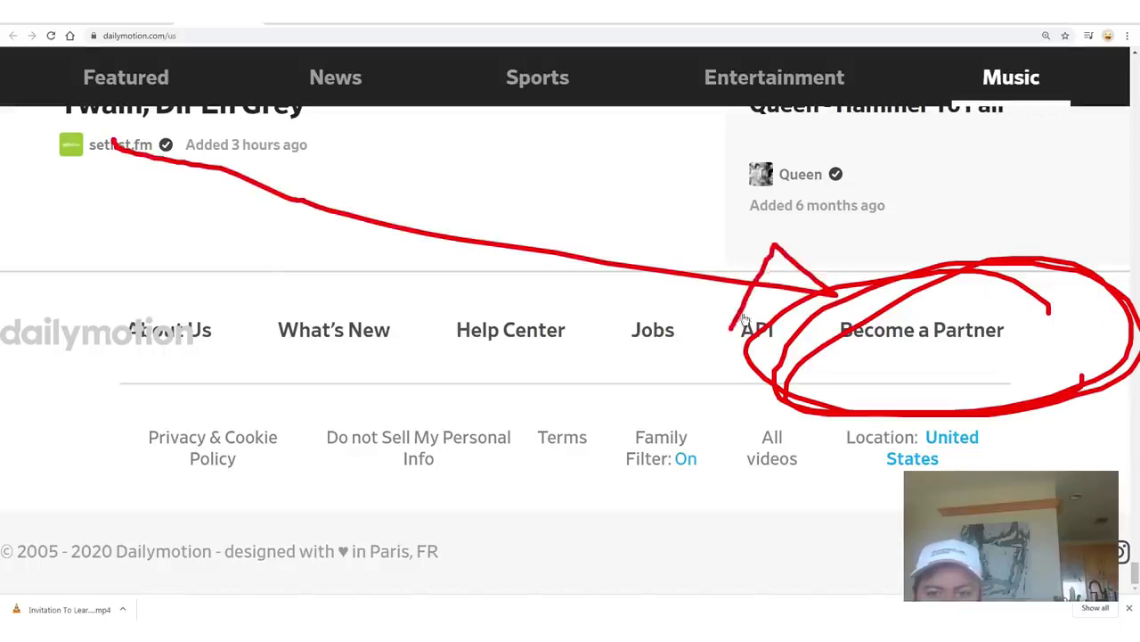
{"action": "key", "text": "Escape"}
{"action": "left_click", "coordinate": [912, 364]}
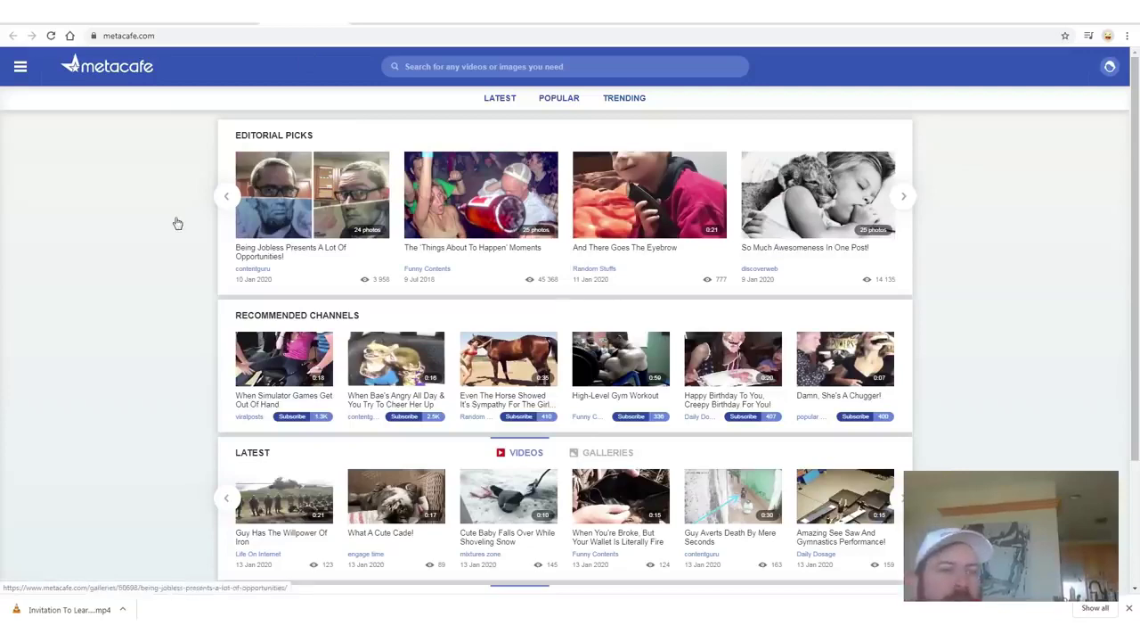
View the Metacafe home page enlarged to 200%, then close its tab.
{"action": "key", "text": "ctrl+plus"}
{"action": "key", "text": "ctrl+plus"}
{"action": "key", "text": "ctrl+plus"}
{"action": "key", "text": "ctrl+plus"}
{"action": "key", "text": "ctrl+plus"}
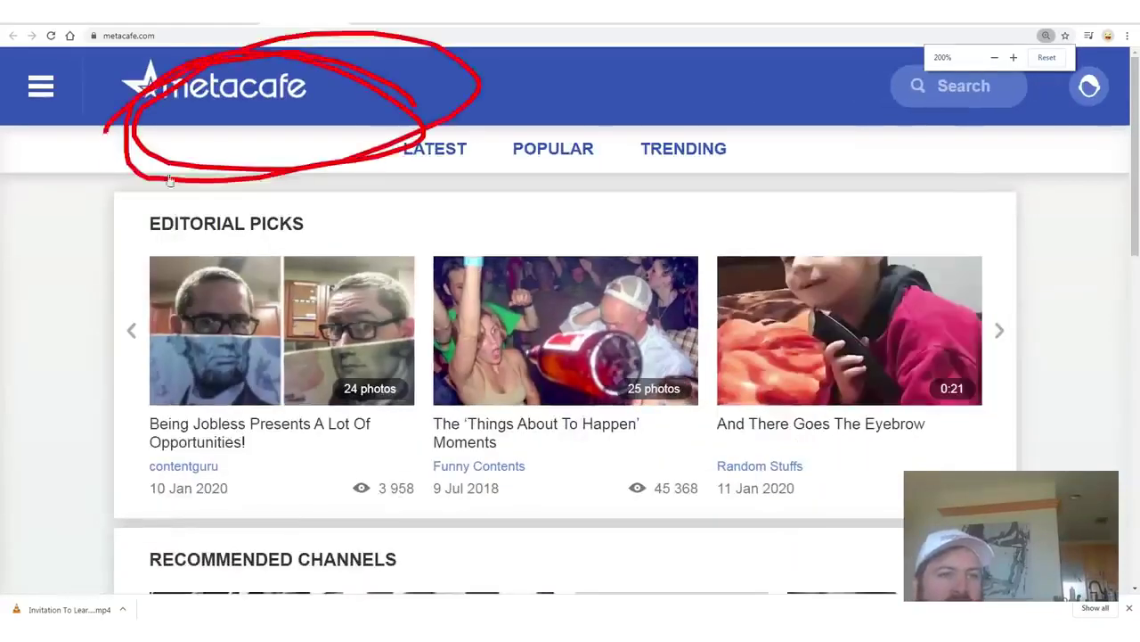
{"action": "key", "text": "ctrl+w"}
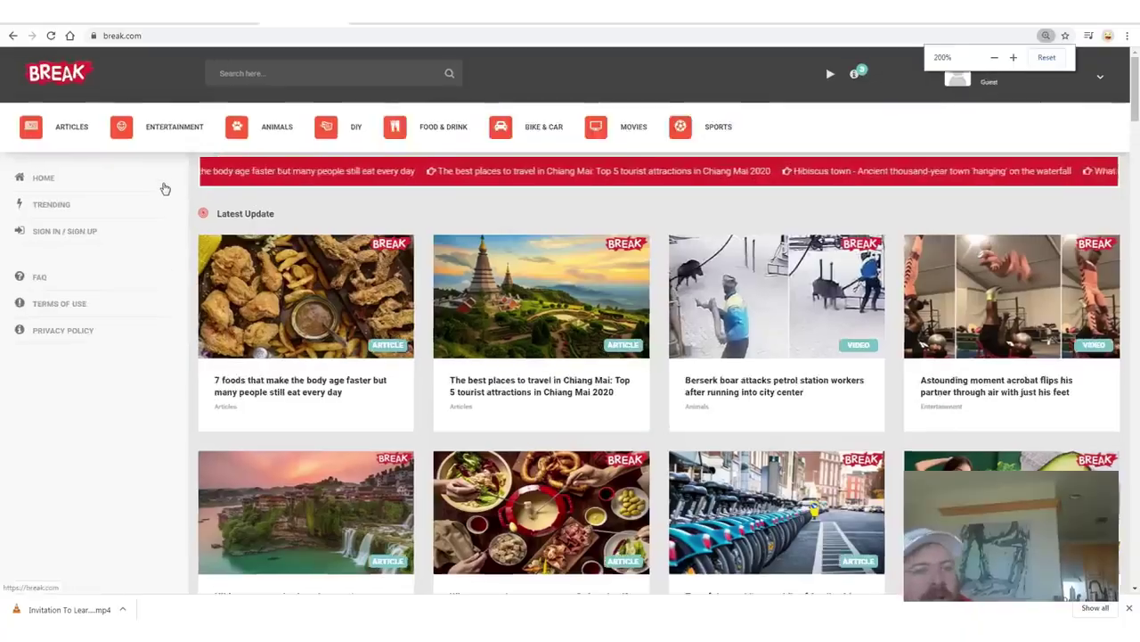
Inspect the Break logo at 300% zoom, restore the default zoom and open the guest account menu for the sign-up option.
{"action": "key", "text": "ctrl+plus"}
{"action": "key", "text": "ctrl+plus"}
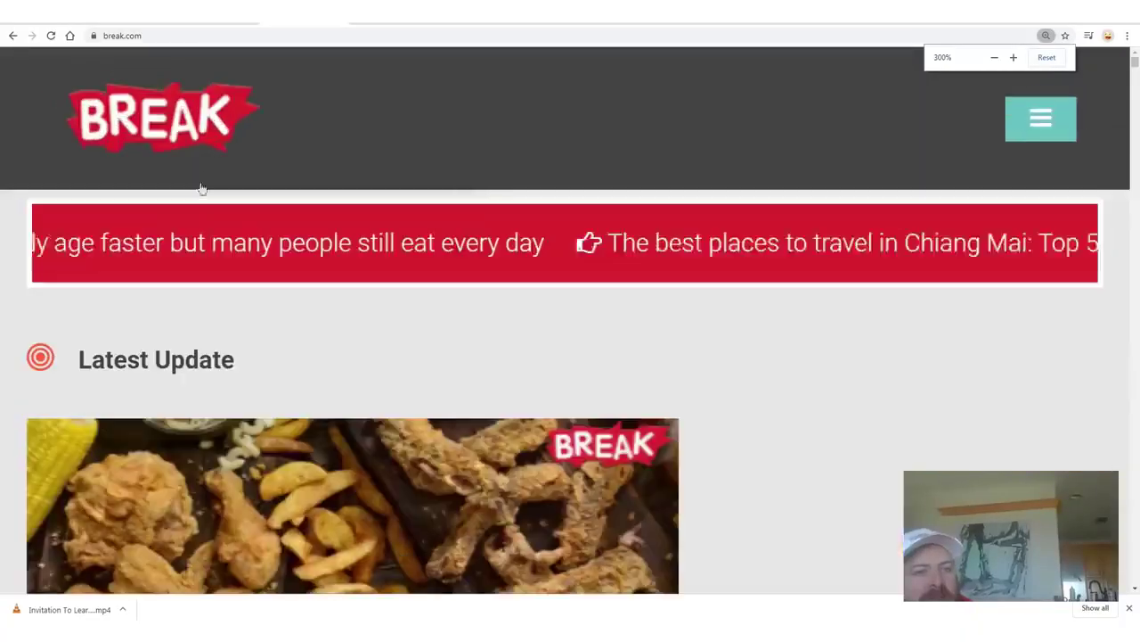
{"action": "left_click_drag", "start_coordinate": [337, 127], "coordinate": [36, 149]}
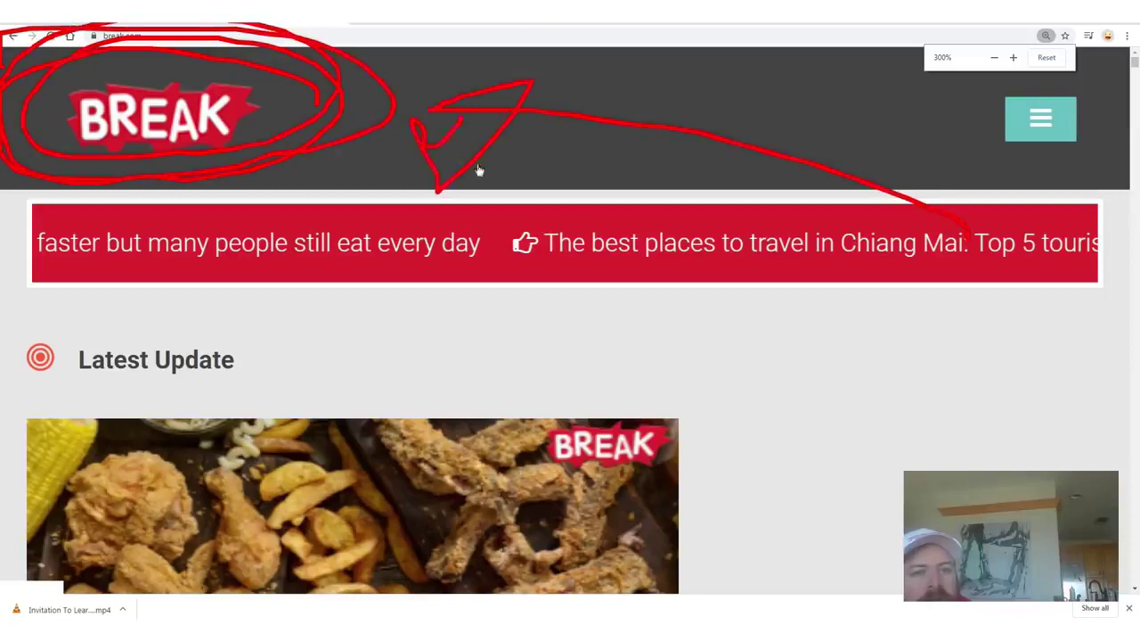
{"action": "key", "text": "ctrl+0"}
{"action": "left_click", "coordinate": [1105, 84]}
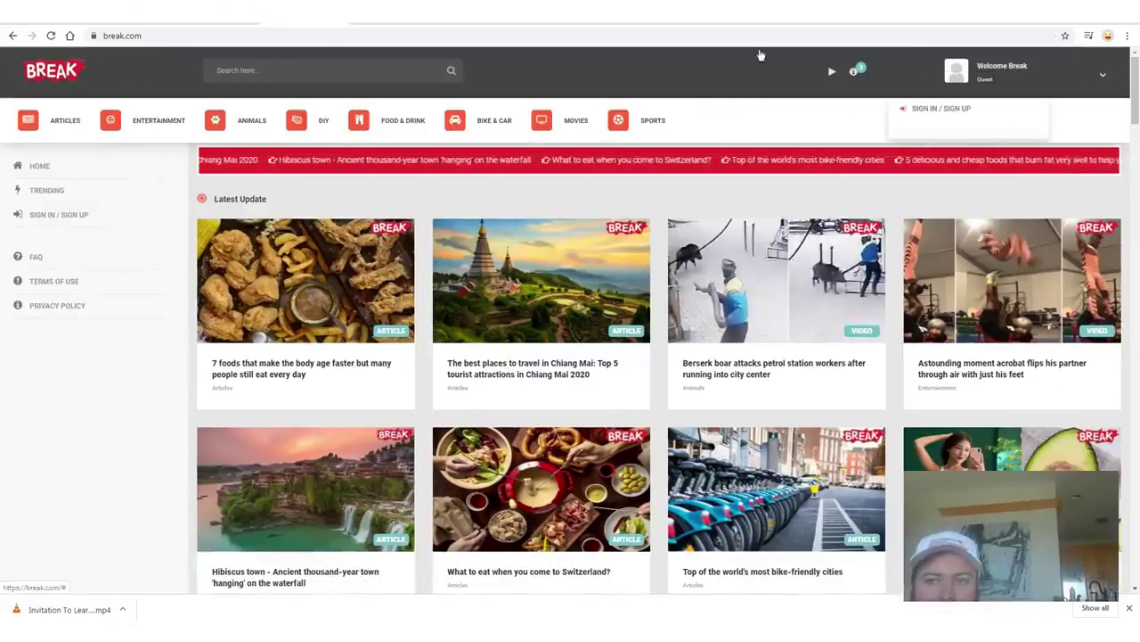